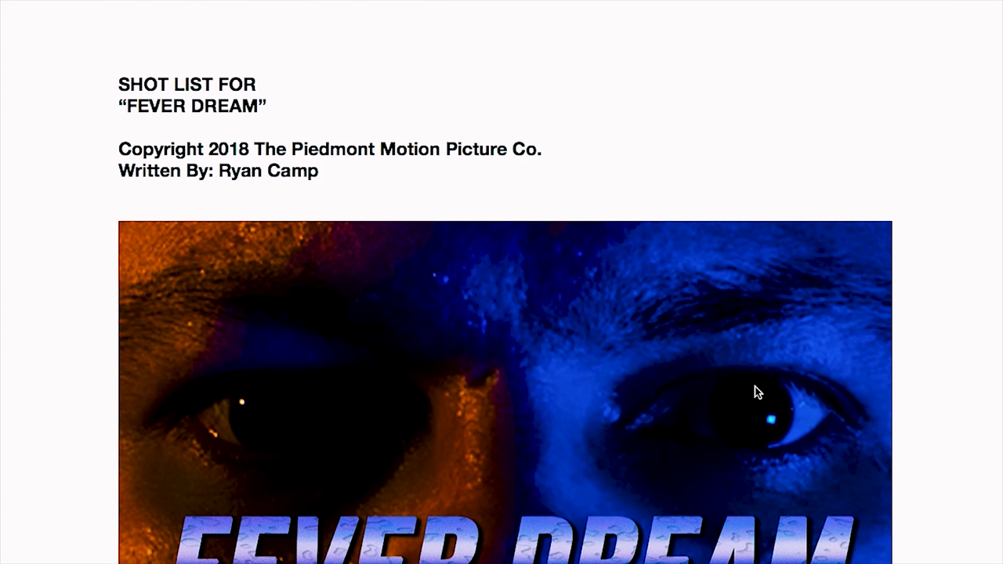
Step: Scroll down past the Fever Dream title page toward the Draft 2 shot table
scroll(739, 443, "down", 10)
Step: Bring the Draft 2 table into view, select the shot 1 cell, then clear that selection
scroll(740, 442, "down", 3)
scroll(173, 172, "up", 1)
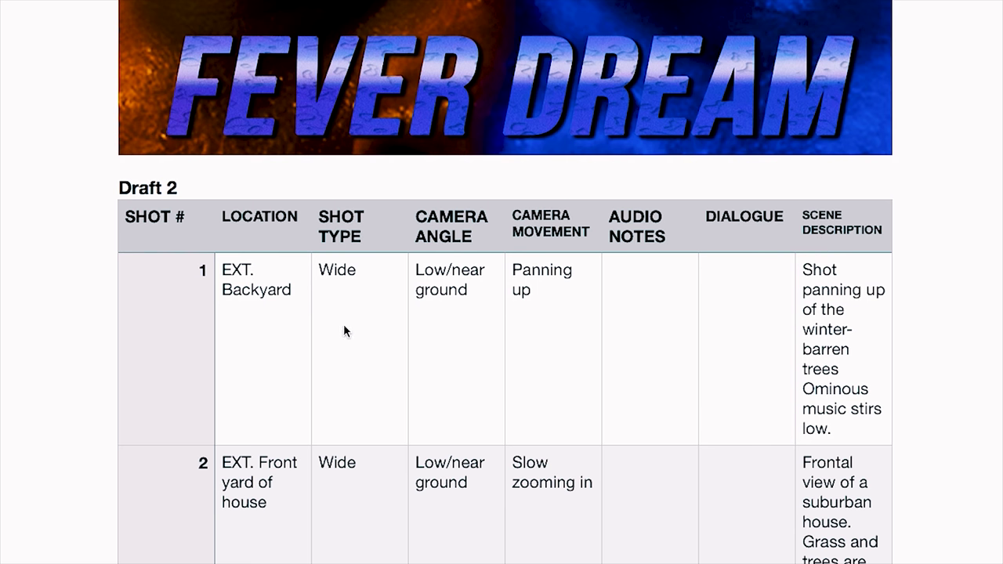
left_click(172, 310)
left_click(197, 300)
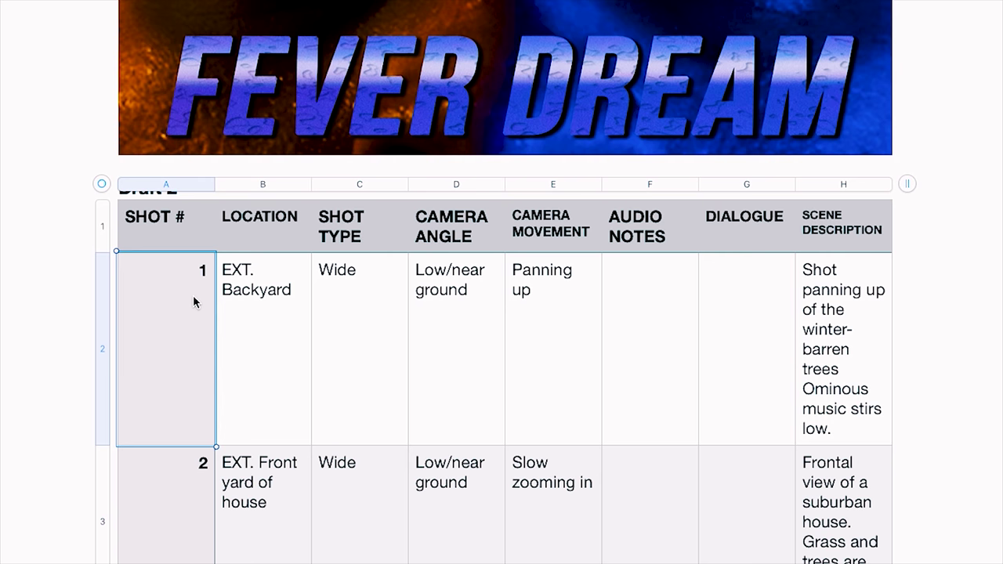
left_click(62, 175)
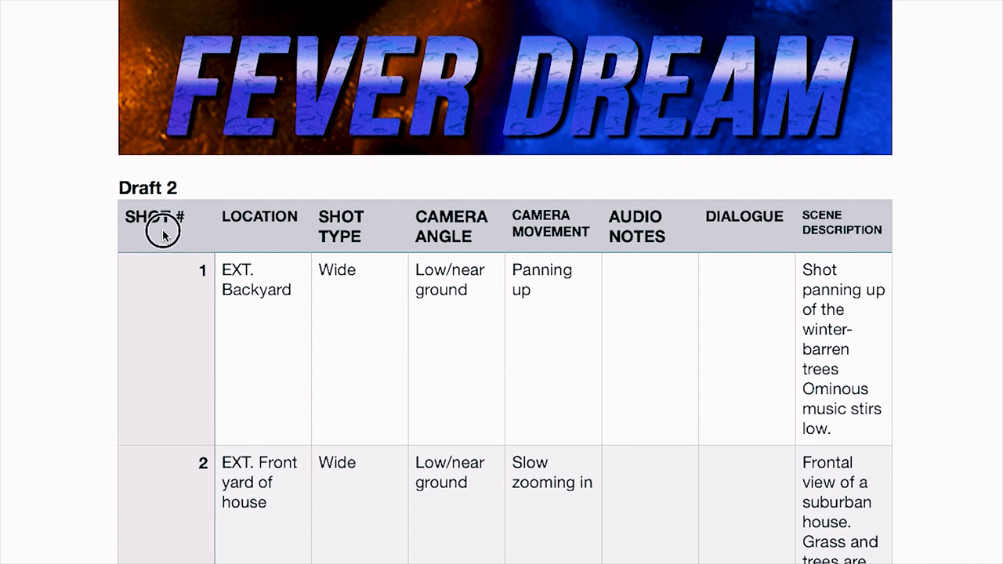
left_click(209, 231)
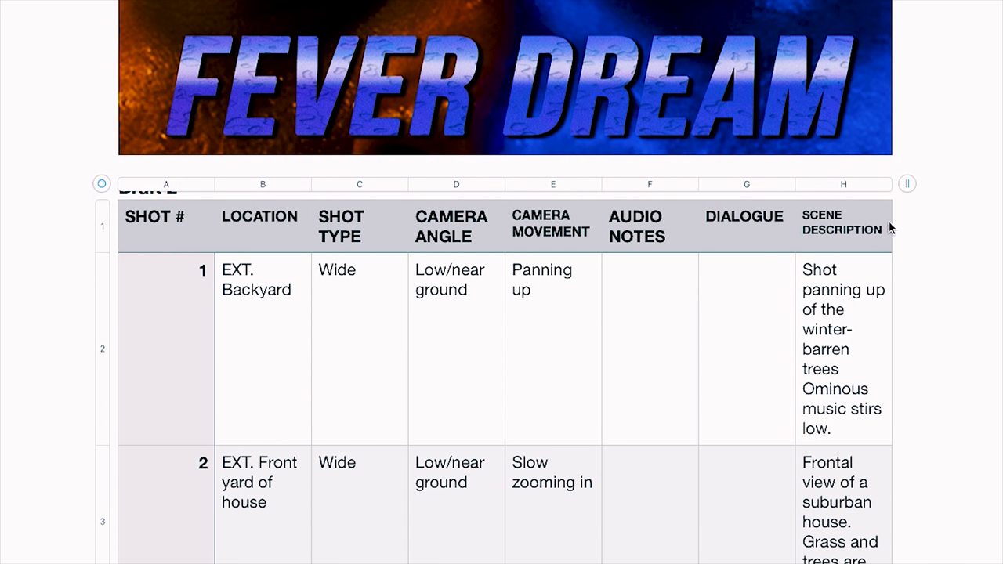
Step: Confirm the table has 8 columns, then select the whole shot table as one object
left_click(908, 185)
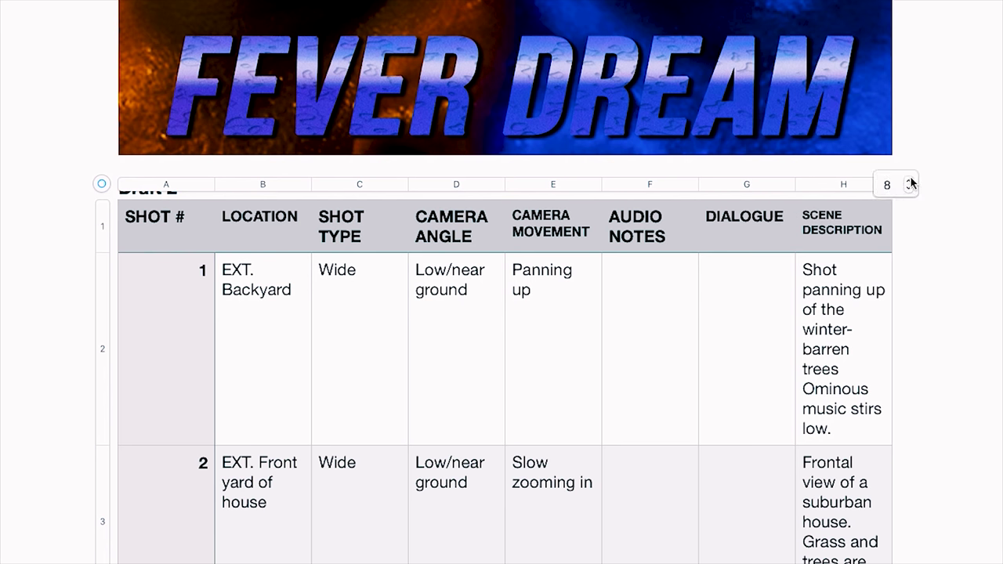
left_click(913, 214)
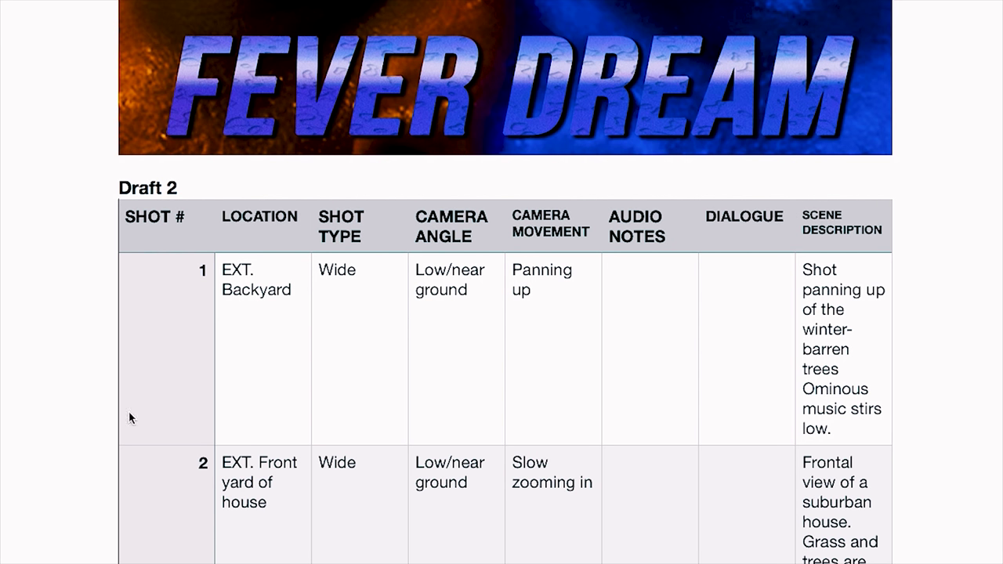
left_click(159, 287)
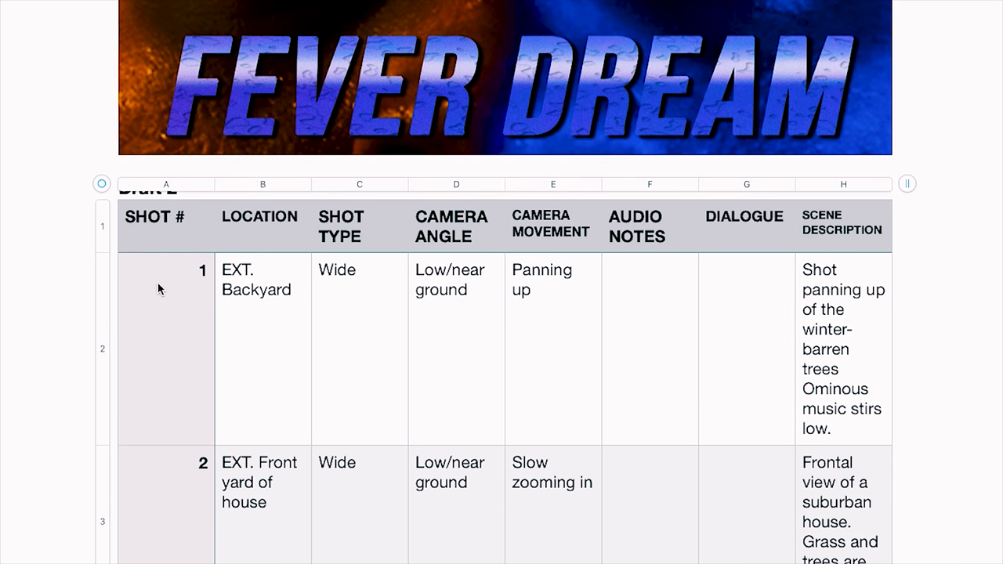
left_click(102, 185)
scroll(85, 442, "down", 20)
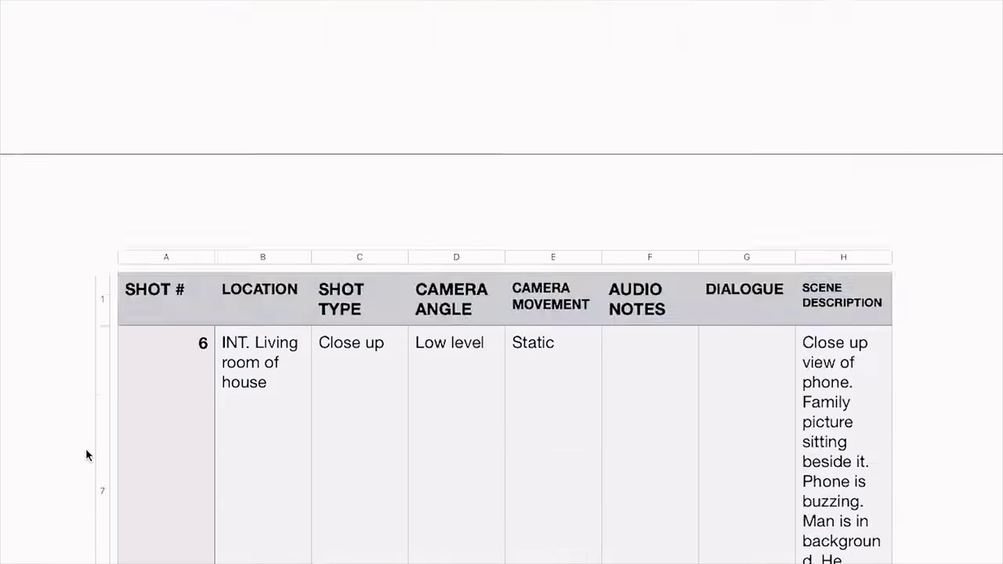
scroll(87, 449, "down", 20)
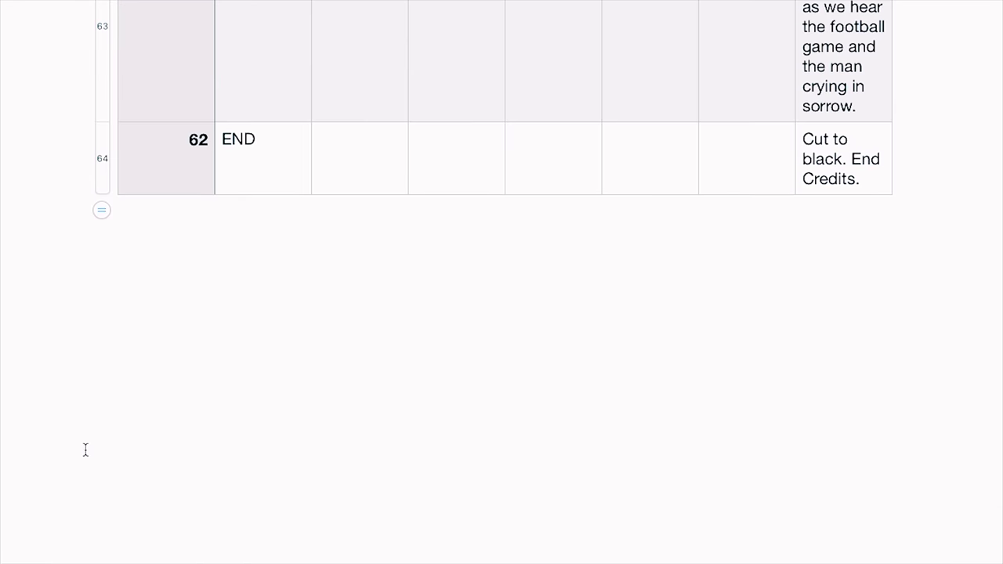
scroll(86, 449, "up", 3)
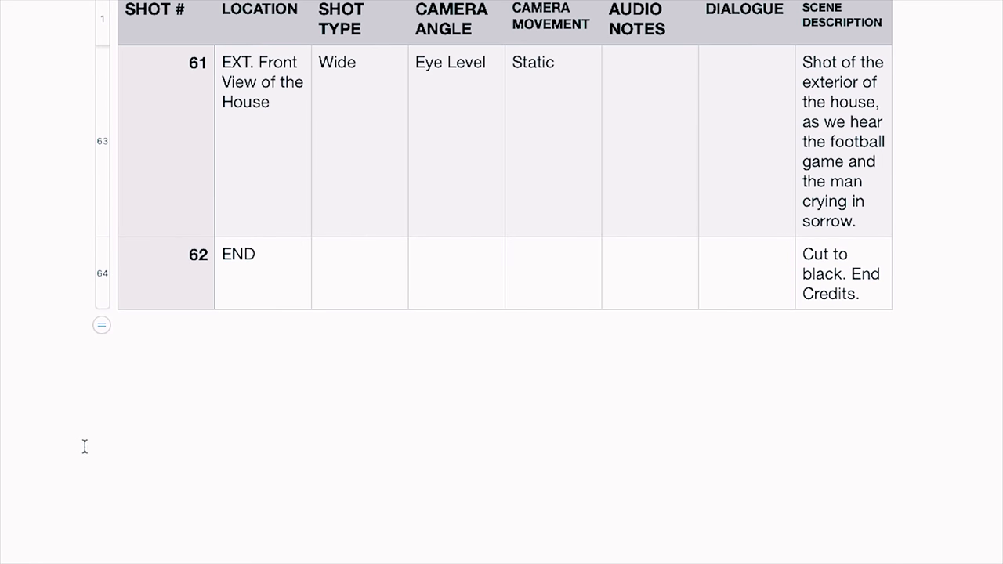
left_click(101, 325)
scroll(75, 293, "up", 20)
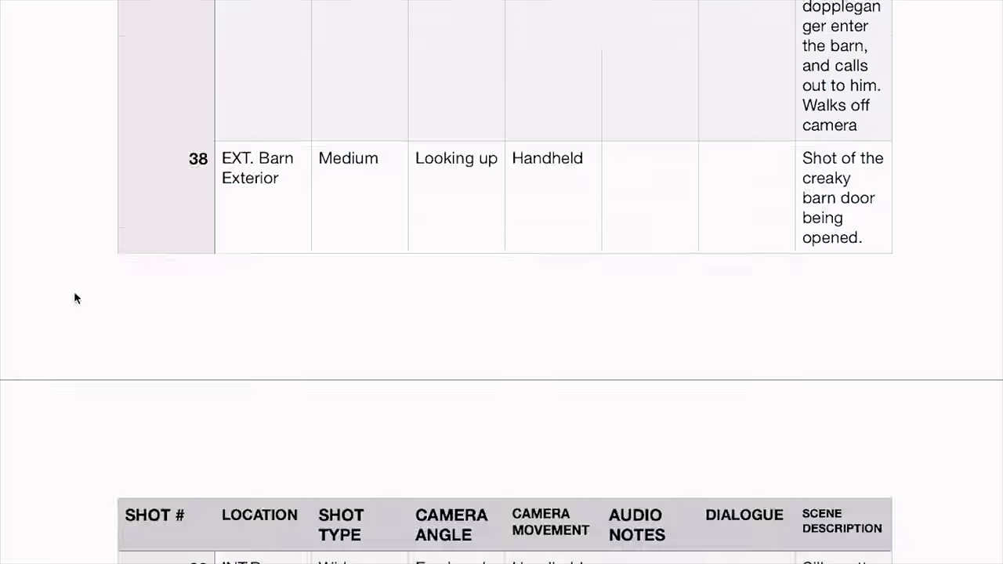
scroll(74, 293, "up", 20)
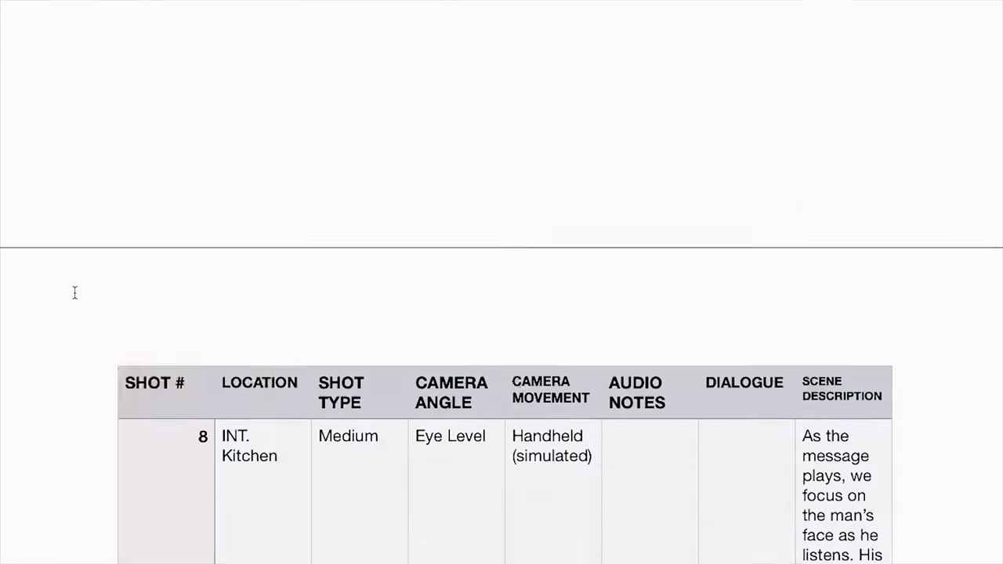
scroll(75, 292, "up", 20)
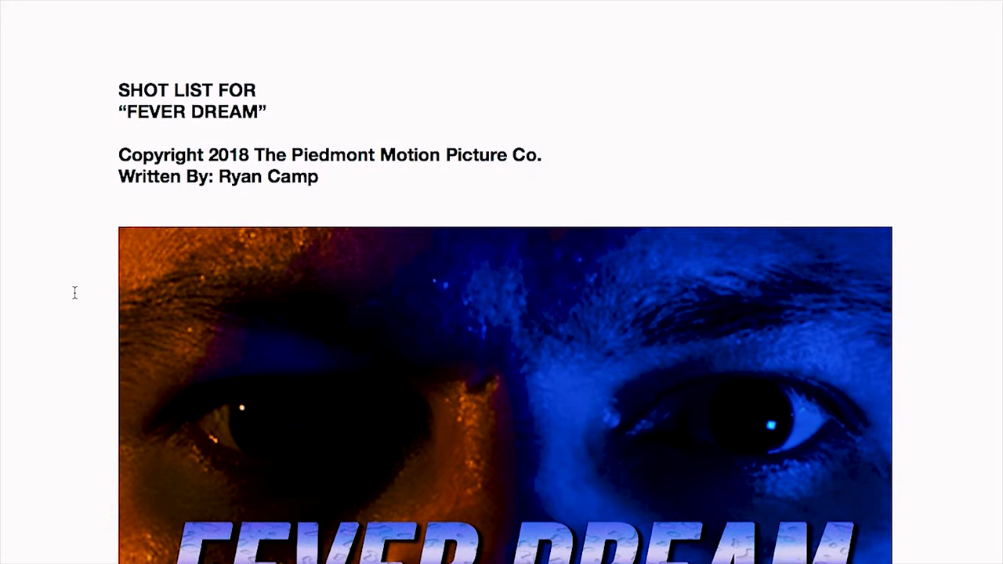
scroll(76, 452, "down", 4)
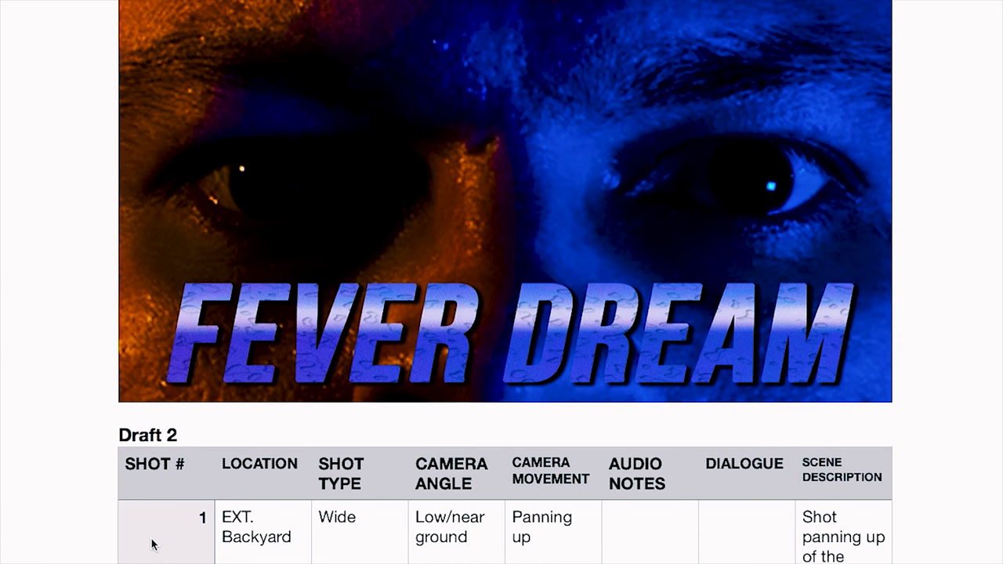
left_click(171, 544)
left_click(198, 548)
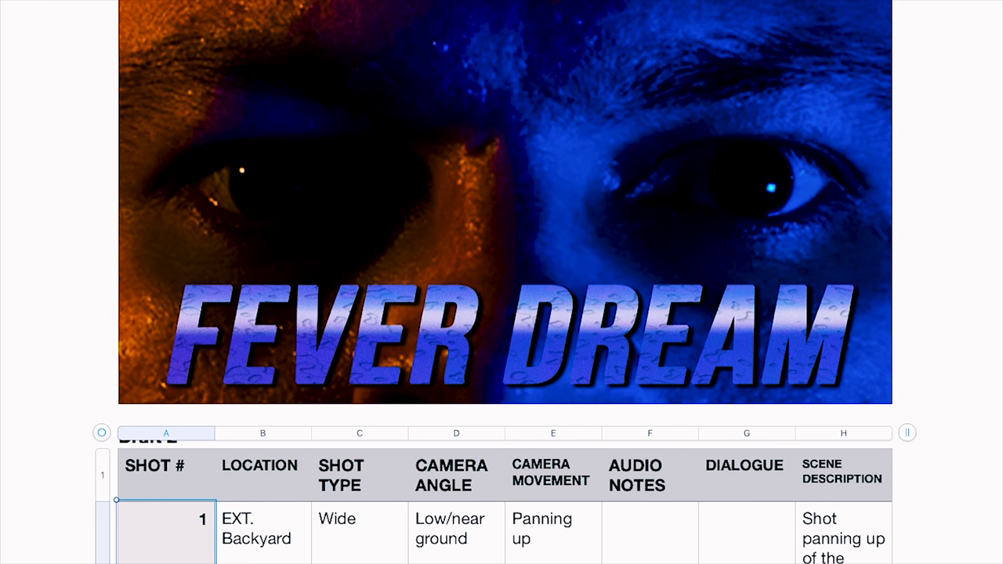
left_click(251, 479)
left_click(246, 546)
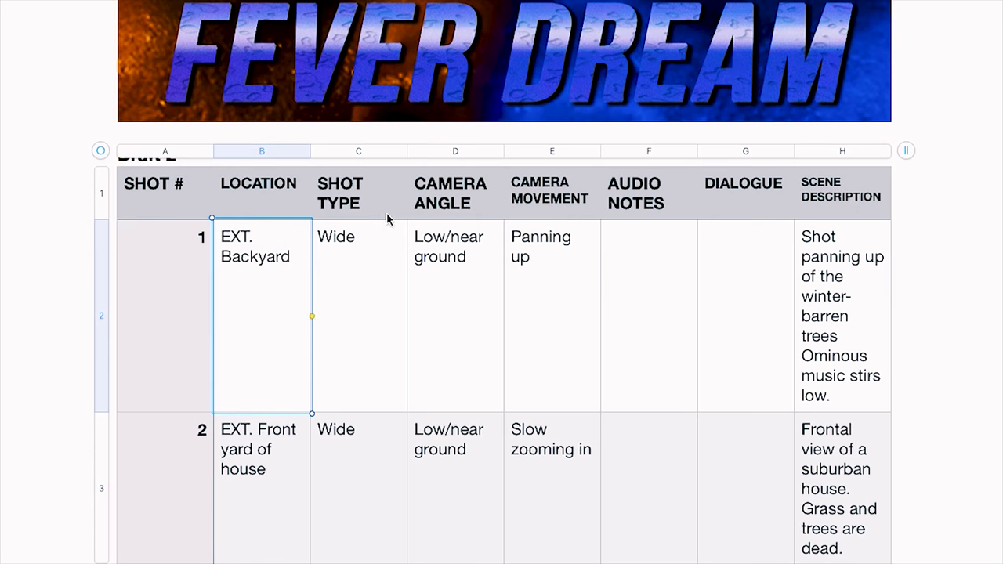
left_click(375, 202)
left_click(373, 276)
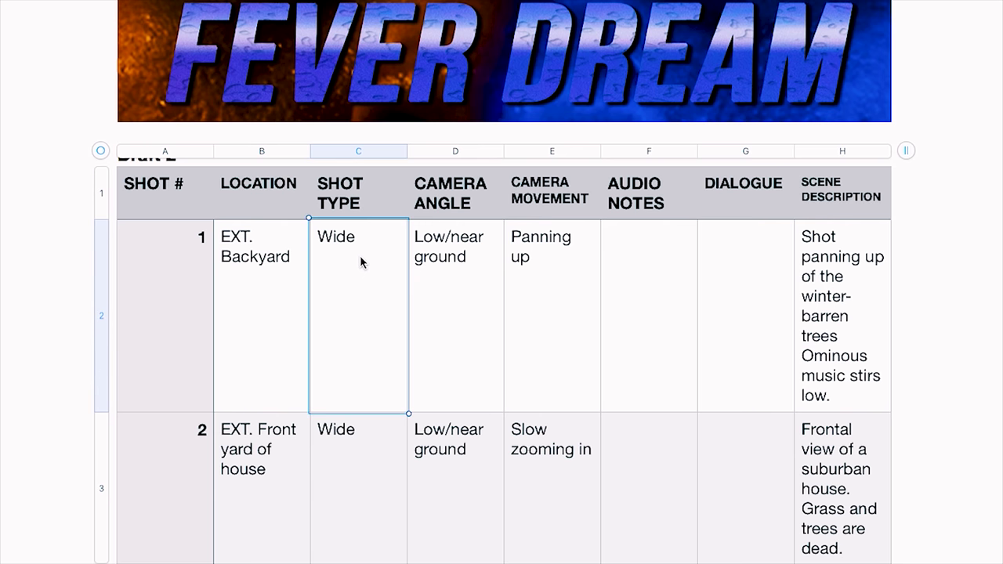
left_click(360, 255)
left_click(469, 192)
left_click(470, 286)
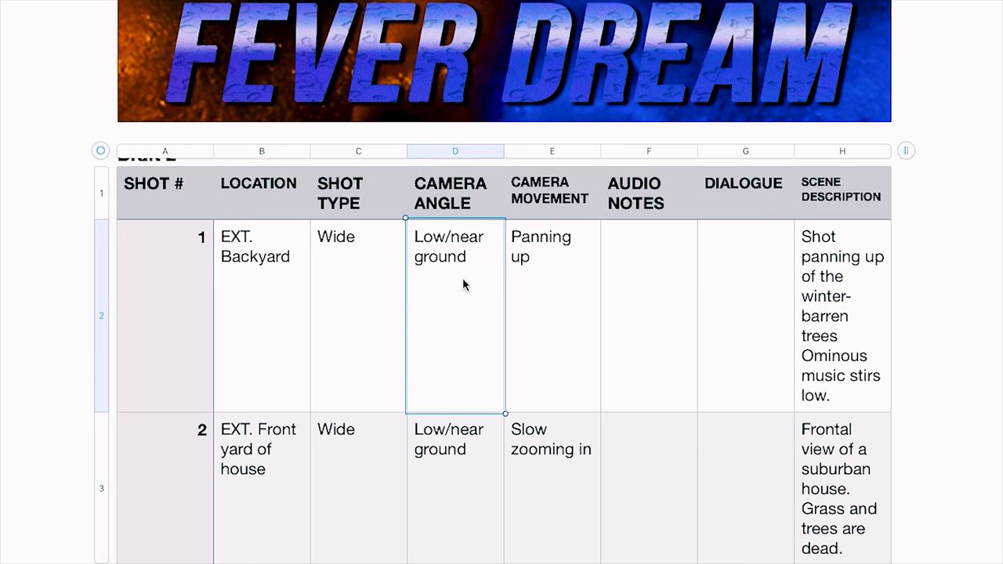
scroll(463, 285, "down", 2)
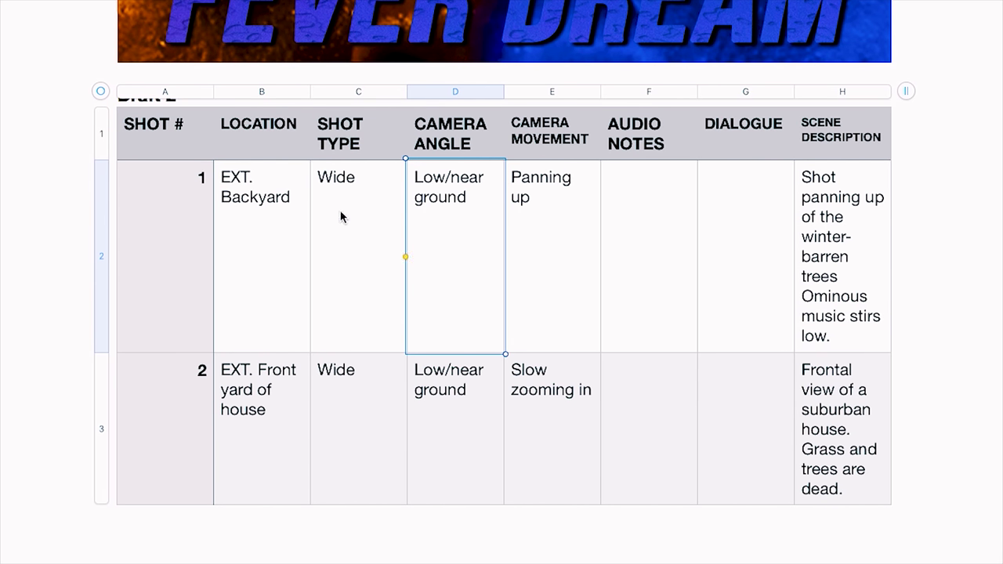
scroll(470, 241, "down", 1)
scroll(470, 240, "down", 1)
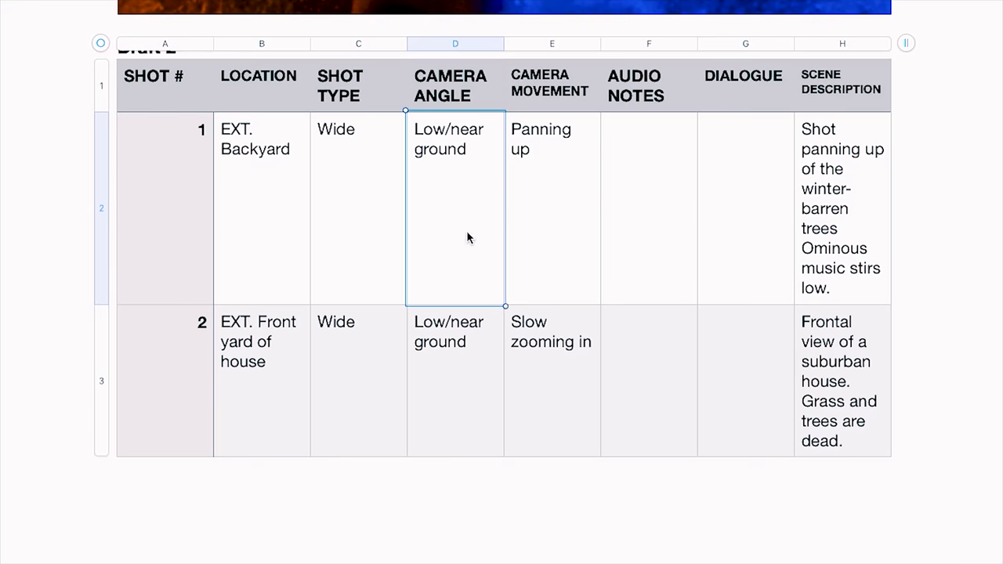
scroll(457, 202, "up", 2)
scroll(457, 206, "down", 15)
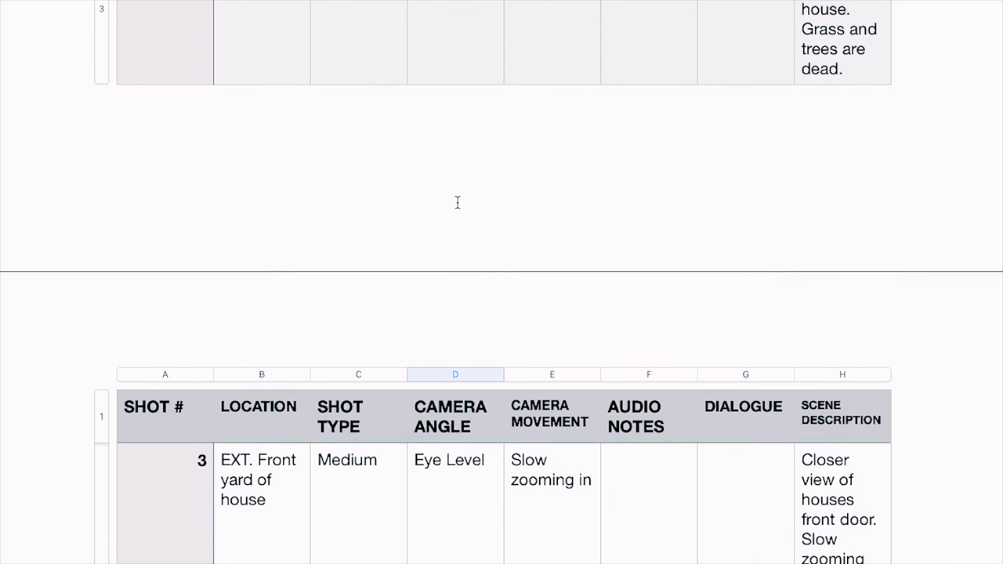
scroll(443, 472, "down", 15)
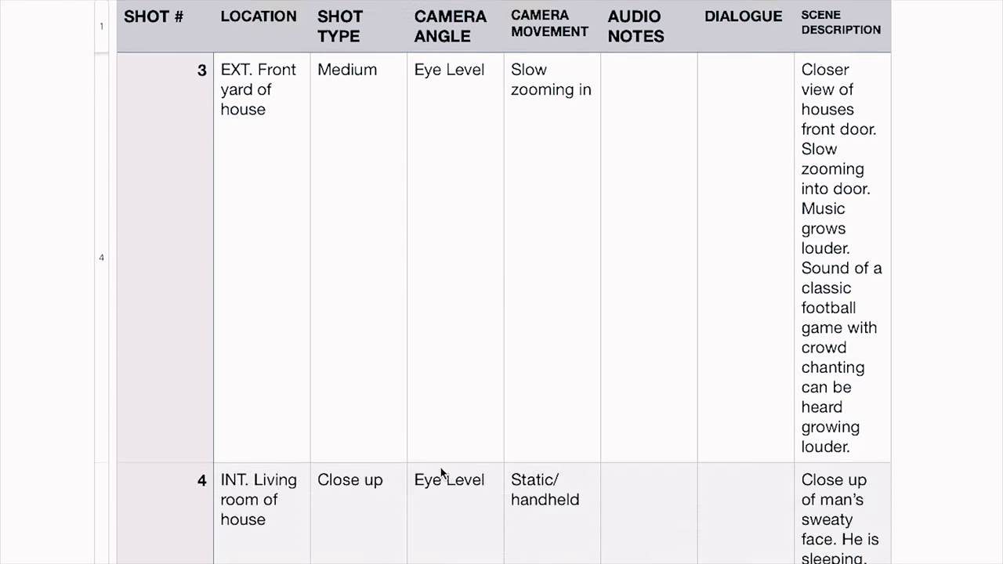
scroll(441, 473, "up", 15)
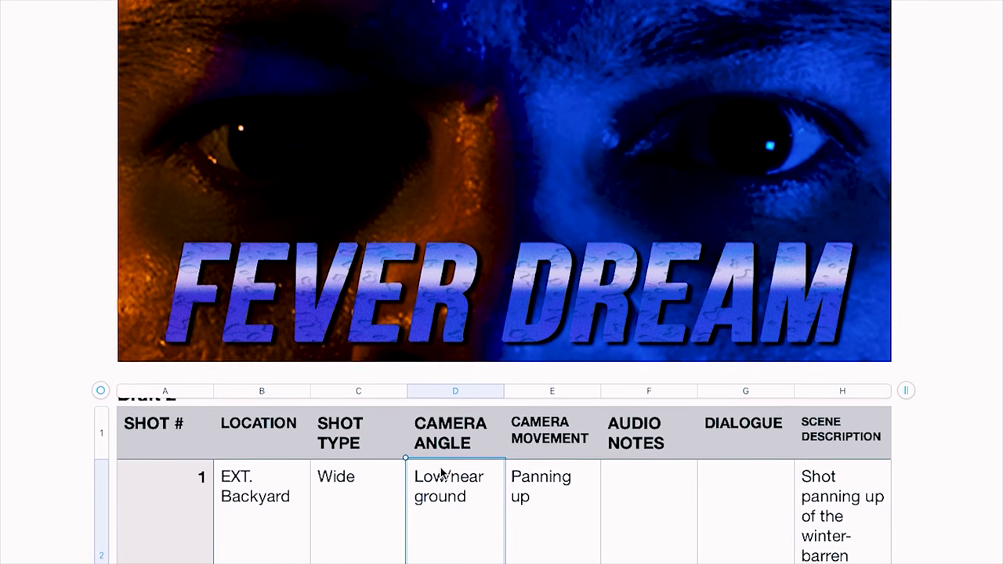
left_click(577, 510)
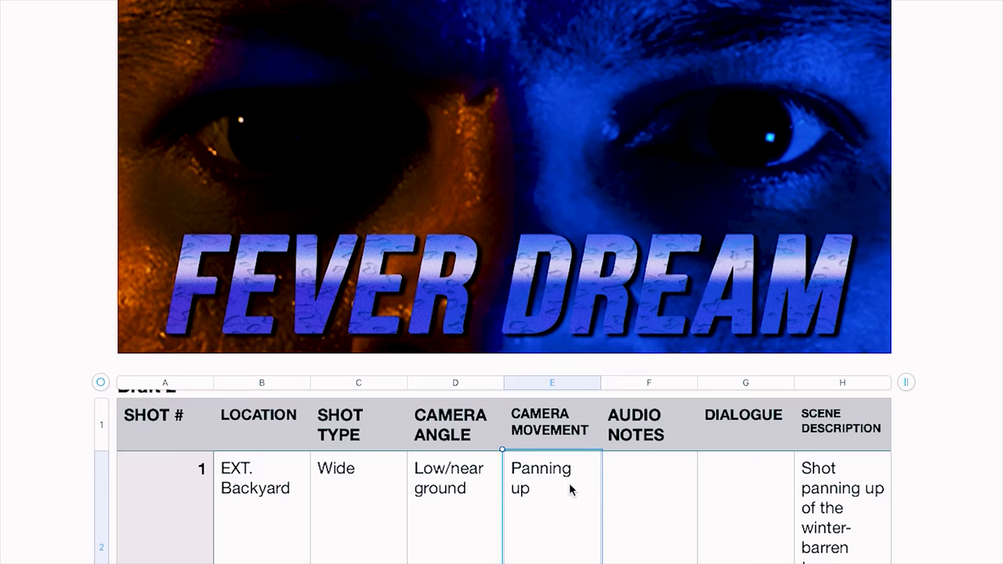
scroll(569, 482, "down", 2)
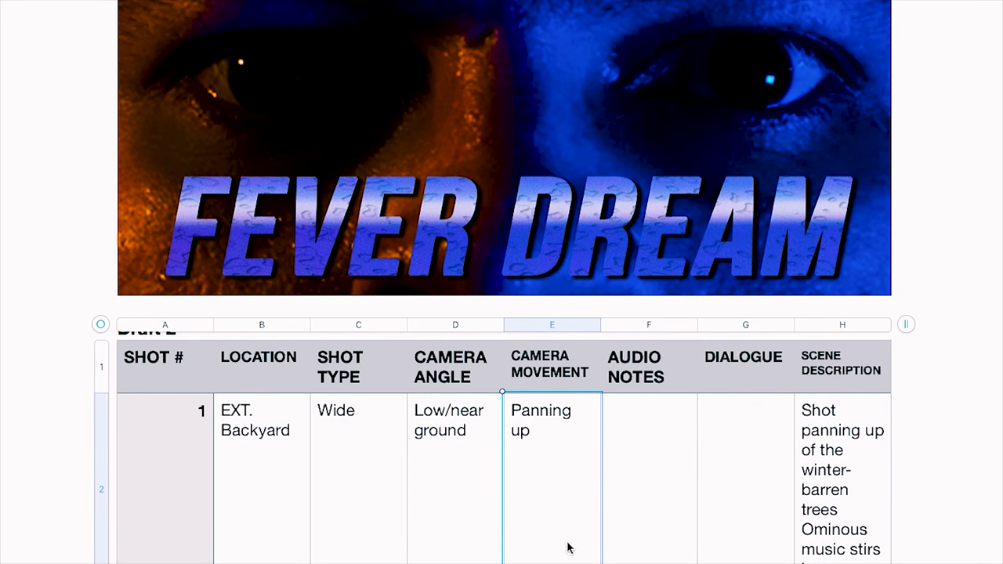
scroll(568, 470, "down", 2)
scroll(551, 417, "up", 2)
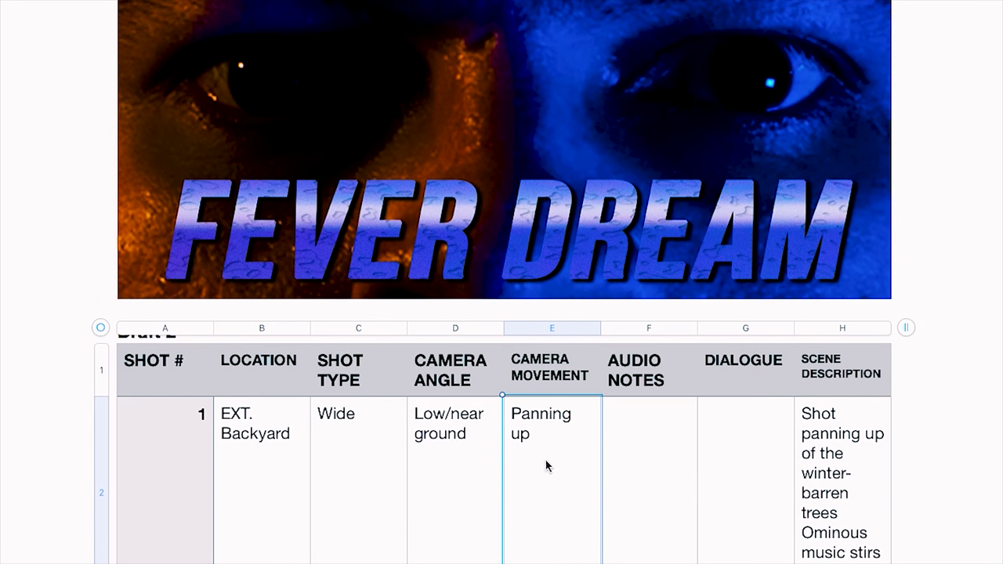
left_click(644, 439)
left_click(643, 439)
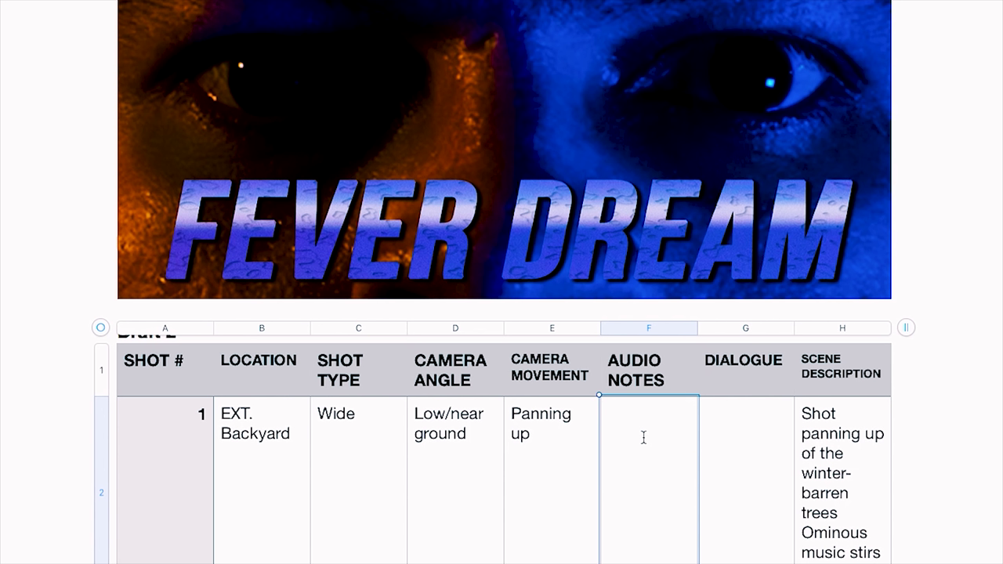
type("Footsteps, f")
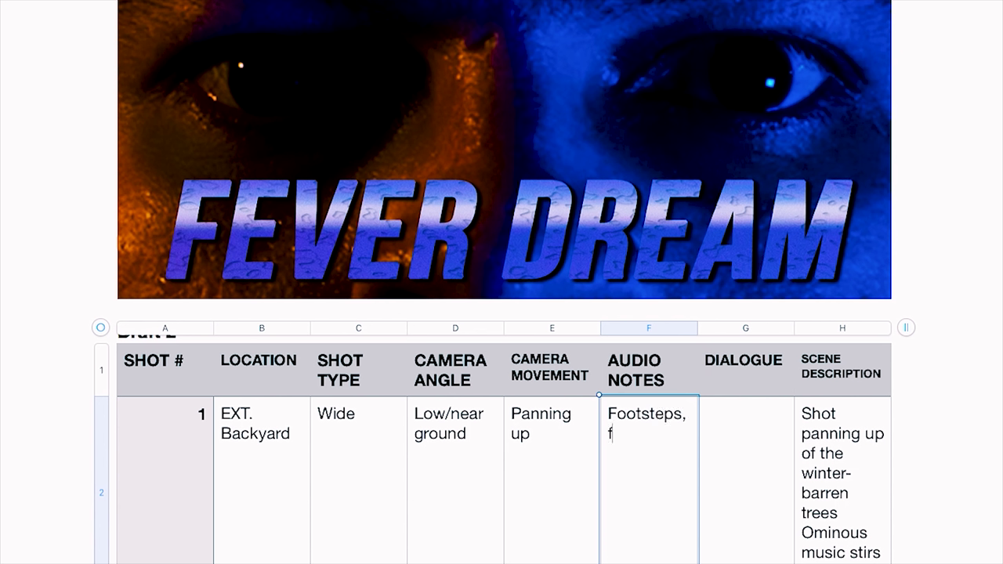
key("BackSpace")
type("sound eff")
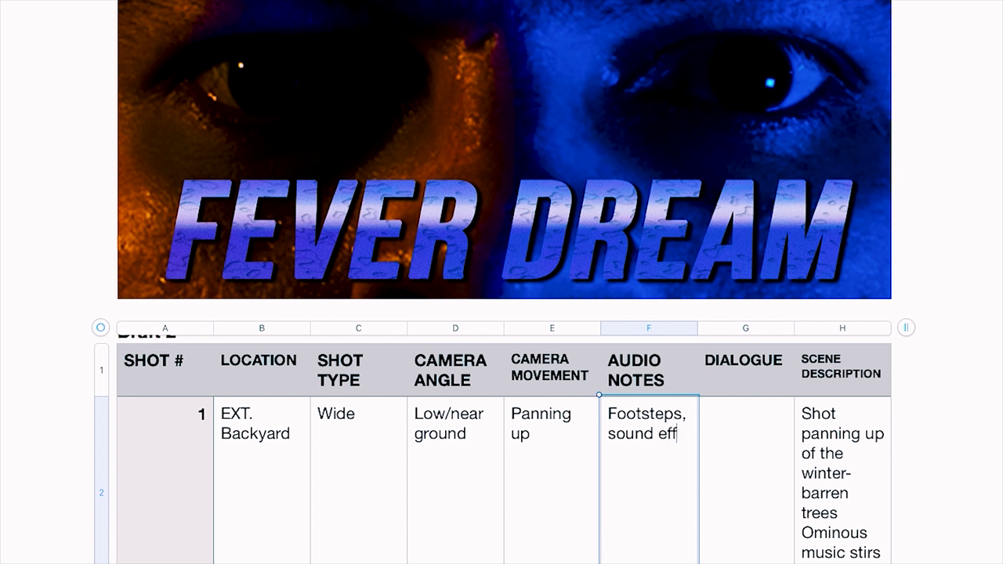
type("ects.")
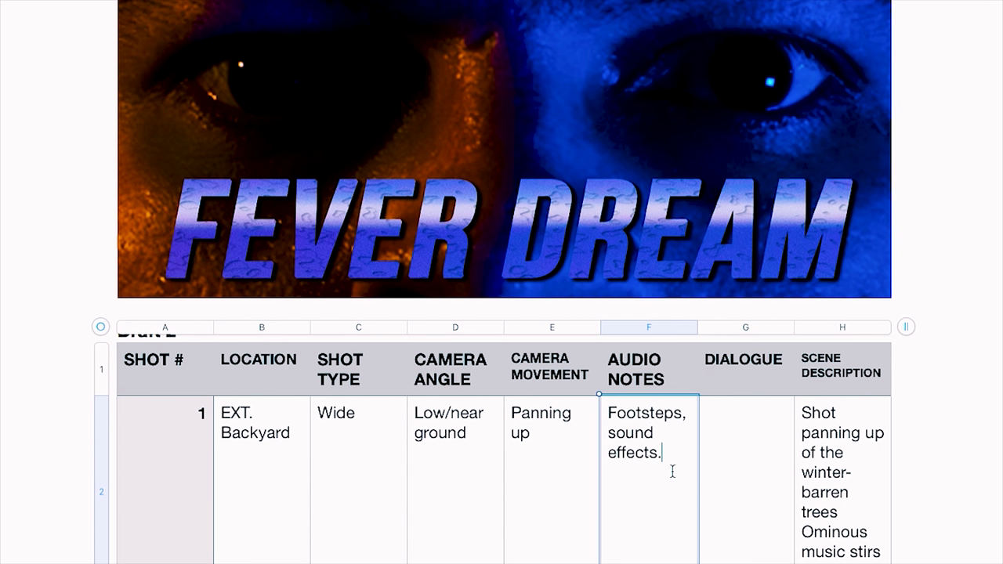
scroll(672, 455, "down", 1)
key("BackSpace")
key("BackSpace")
key("BackSpace")
key("BackSpace")
key("BackSpace")
key("BackSpace")
key("BackSpace")
key("BackSpace")
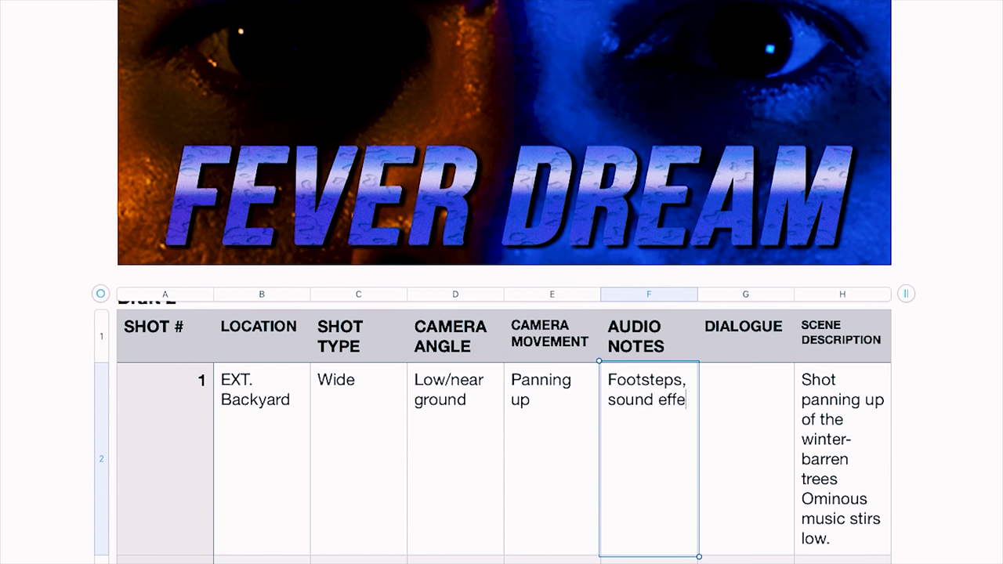
key("BackSpace")
key("BackSpace")
key("BackSpace")
key("BackSpace")
key("BackSpace")
key("BackSpace")
key("BackSpace")
key("BackSpace")
key("BackSpace")
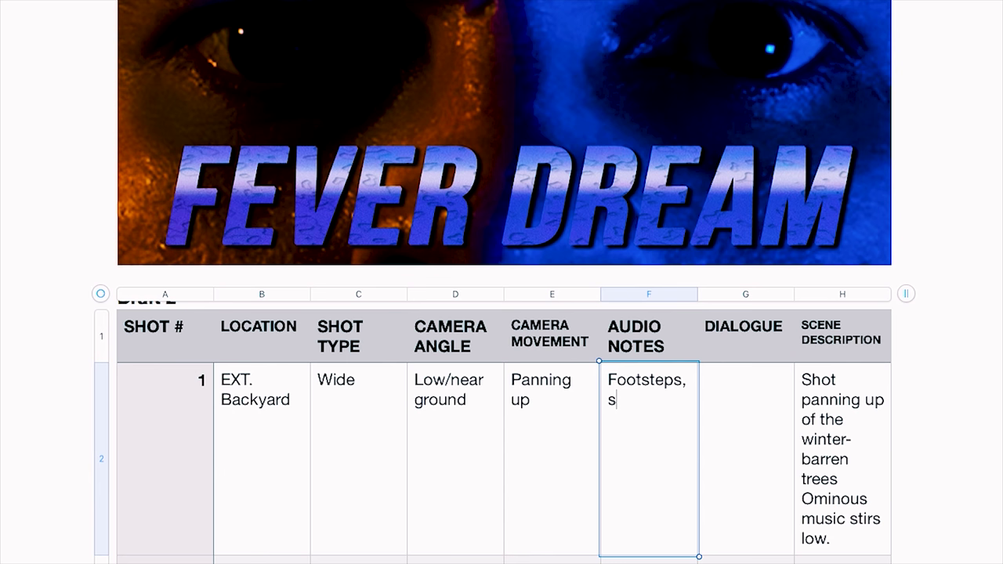
key("BackSpace")
key("BackSpace")
key("BackSpace")
key("BackSpace")
key("BackSpace")
key("BackSpace")
key("BackSpace")
key("BackSpace")
left_click(724, 396)
left_click(730, 385)
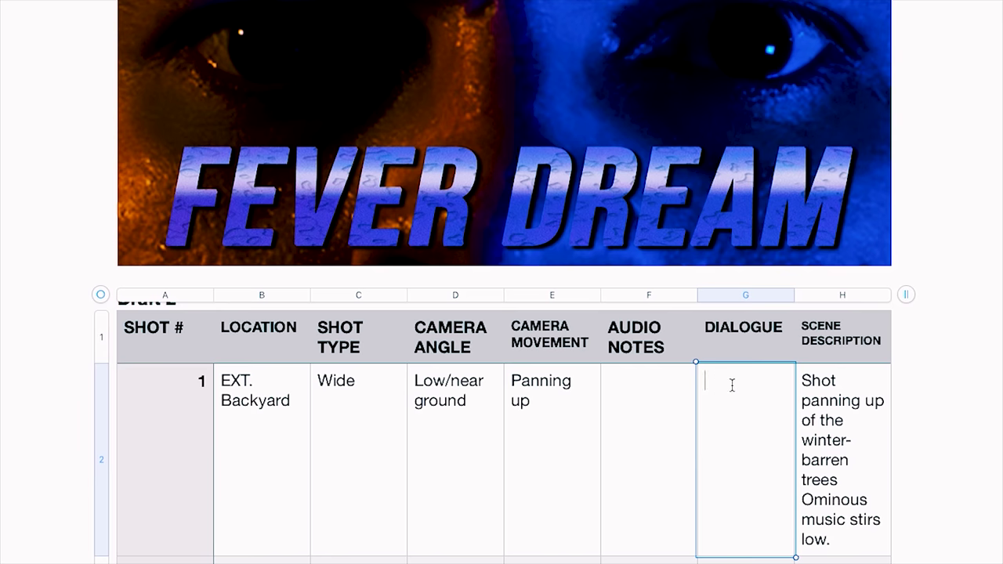
scroll(738, 443, "down", 3)
scroll(738, 442, "up", 3)
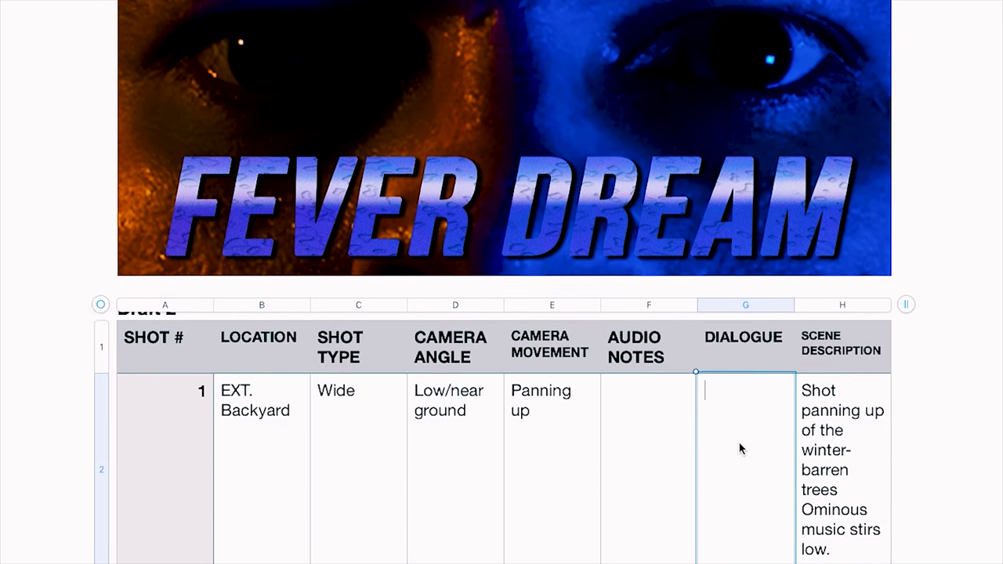
scroll(738, 453, "up", 3)
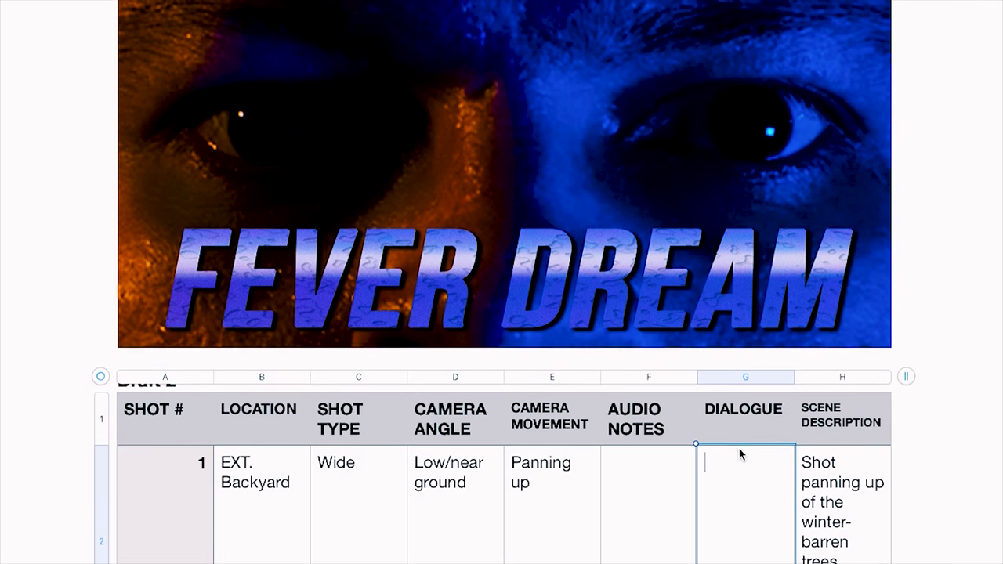
scroll(738, 448, "down", 2)
scroll(739, 448, "up", 1)
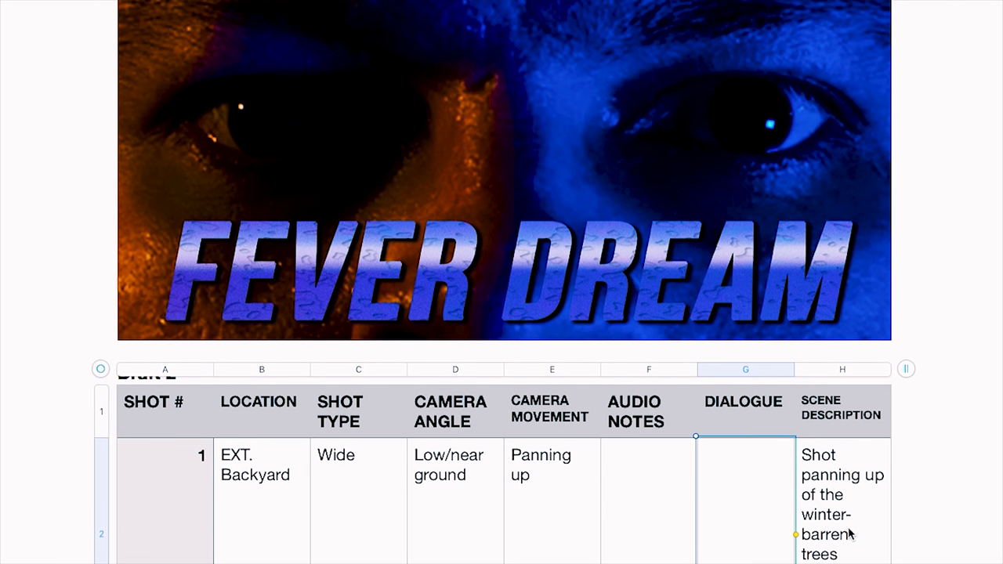
scroll(853, 530, "down", 3)
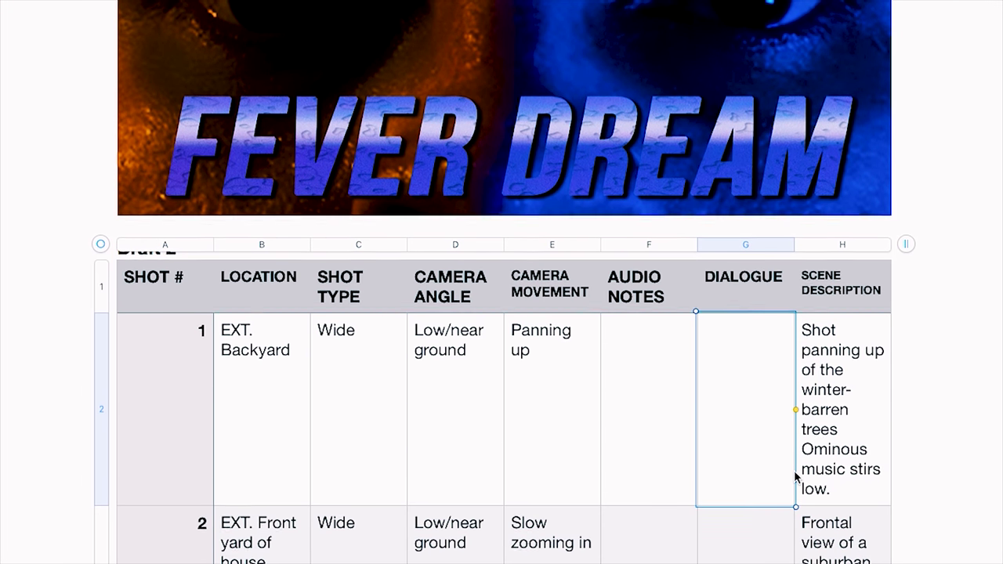
scroll(729, 384, "up", 1)
scroll(739, 378, "down", 1)
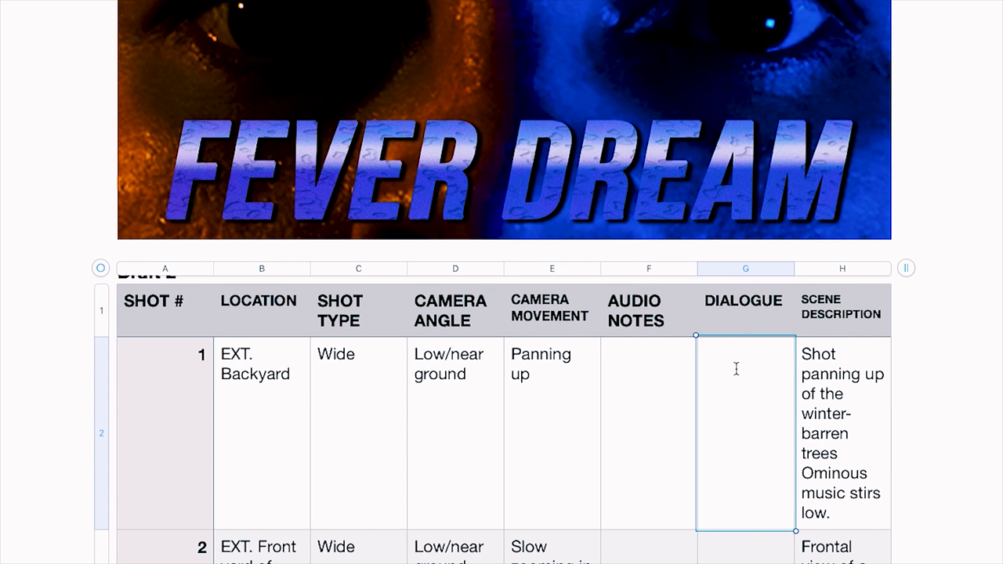
type("Yes")
key("BackSpace")
key("BackSpace")
key("BackSpace")
left_click(903, 325)
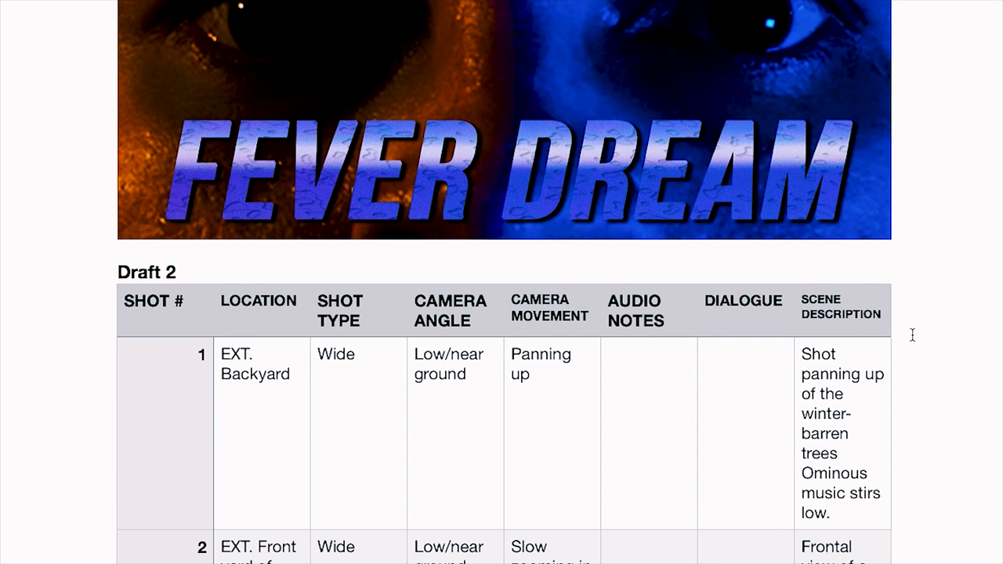
left_click(857, 329)
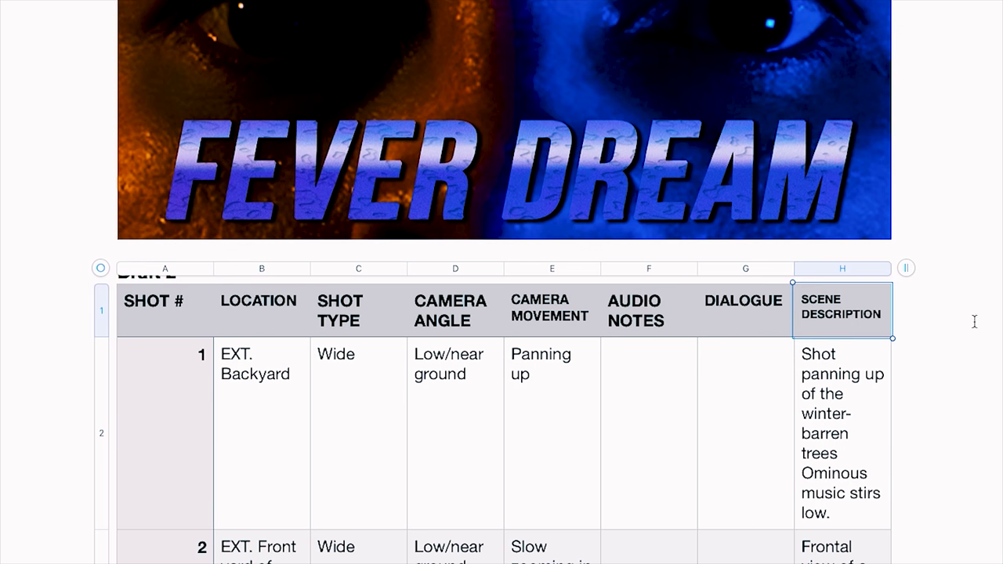
scroll(855, 401, "down", 2)
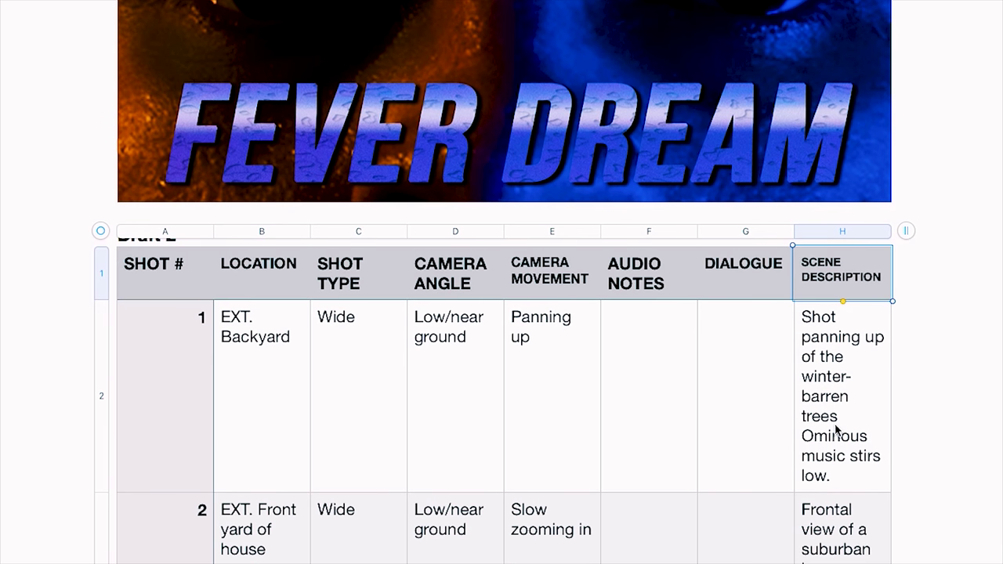
left_click(847, 477)
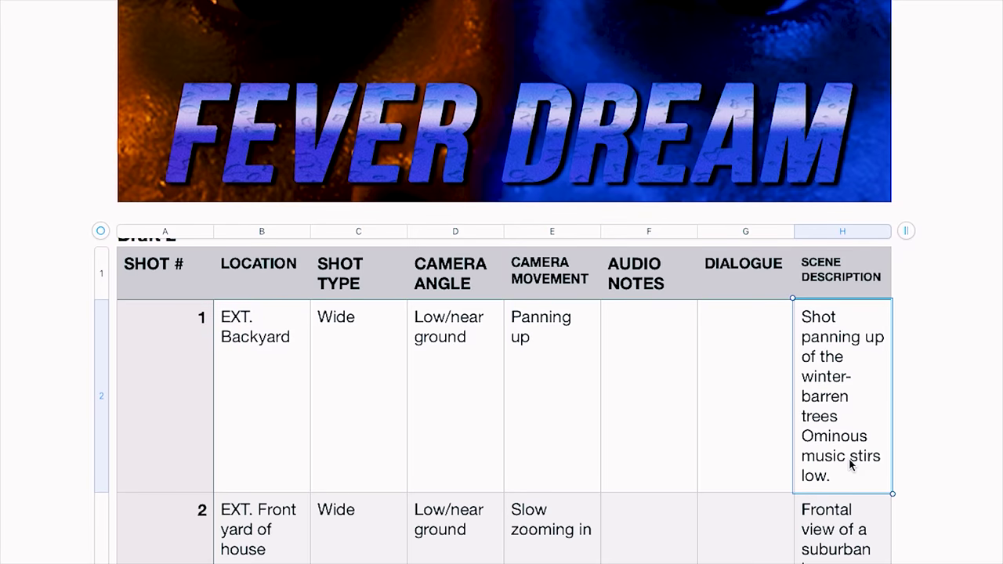
scroll(852, 464, "down", 3)
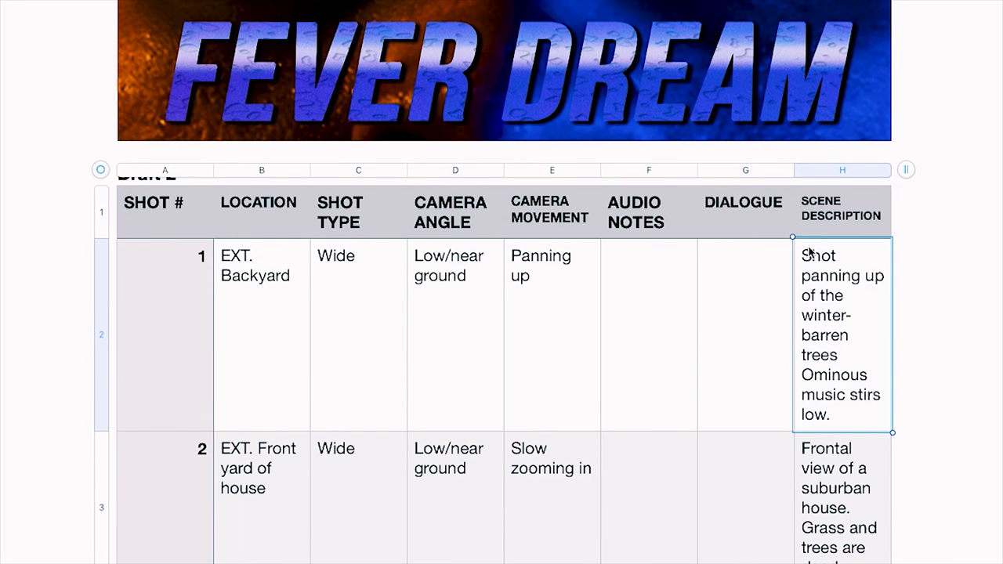